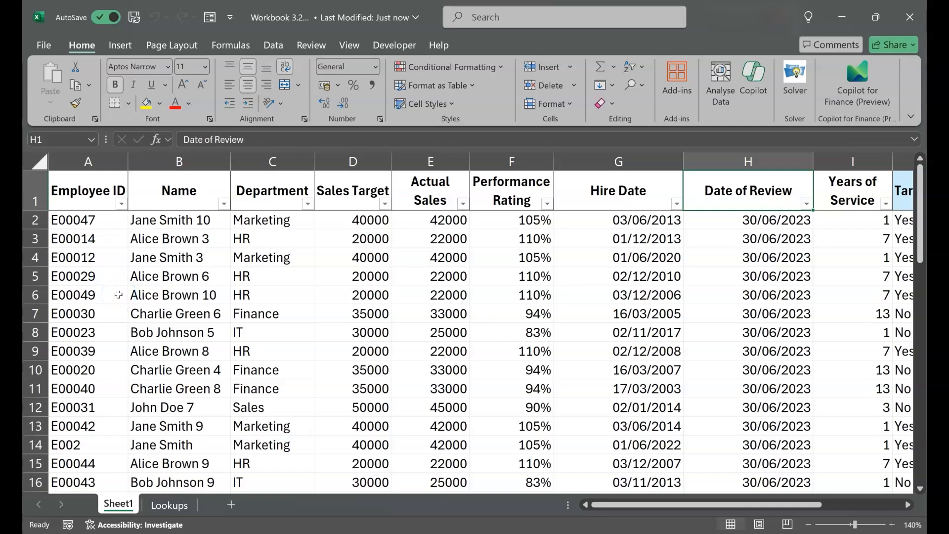
Step: On the Lookups sheet, start a VLOOKUP formula in cell C3 with B3 as the lookup value
{"action": "left_click", "coordinate": [169, 505]}
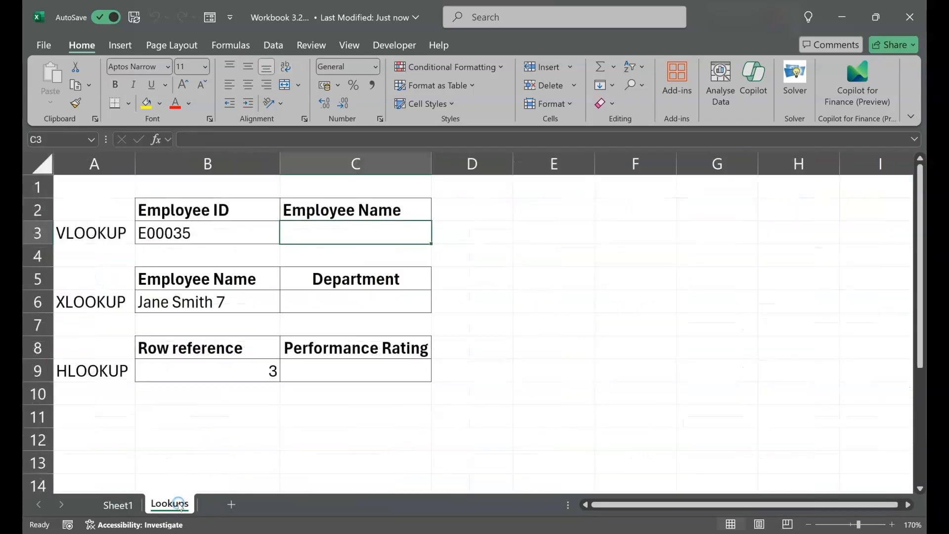
{"action": "left_click", "coordinate": [239, 241]}
{"action": "key", "text": "Right"}
{"action": "type", "text": "="}
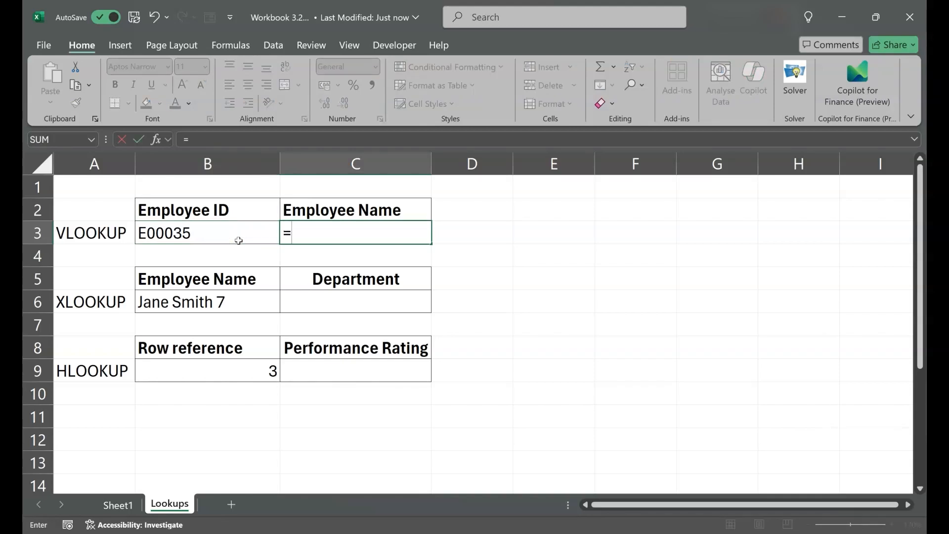
{"action": "type", "text": "vlookup("}
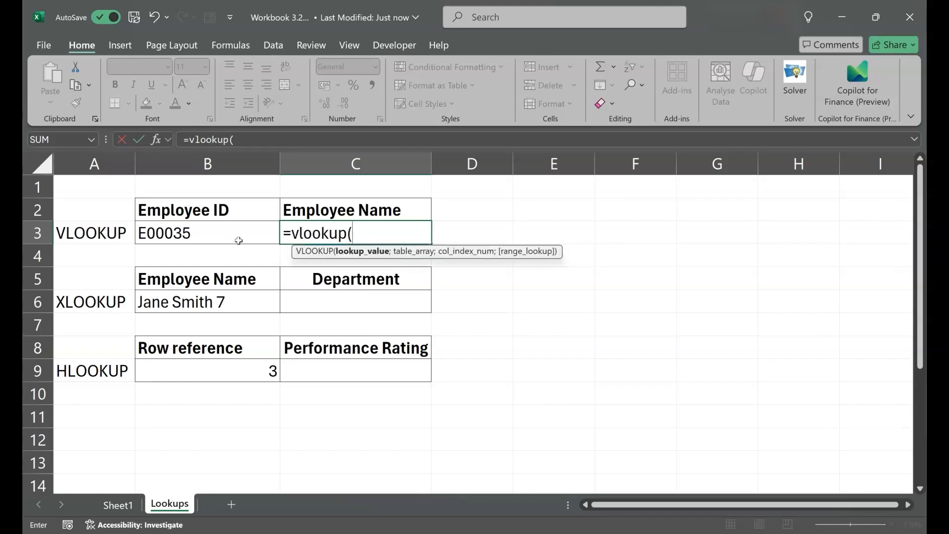
{"action": "left_click", "coordinate": [218, 234]}
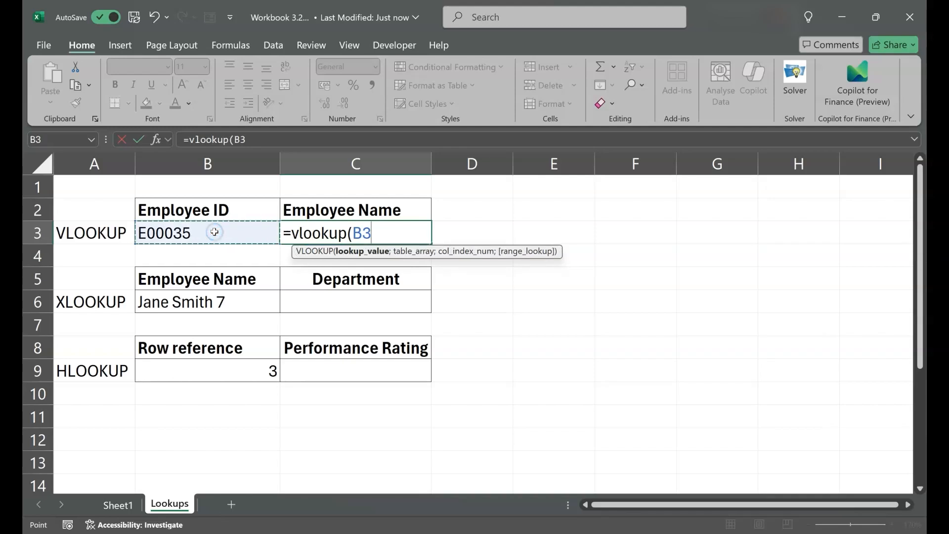
{"action": "type", "text": ";"}
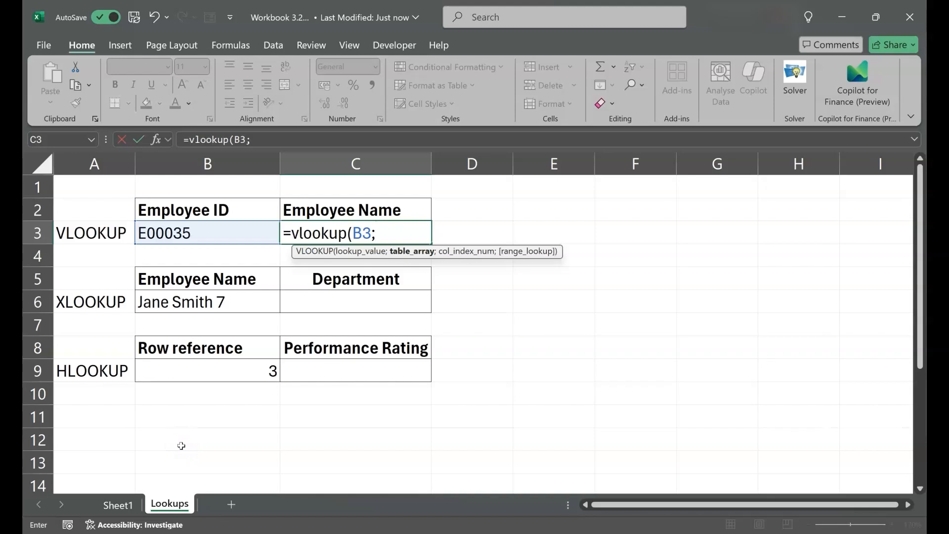
Step: Complete the VLOOKUP formula in C3 with columns A:B of Sheet1 as table array, column index 2 and FALSE for exact match
{"action": "left_click", "coordinate": [121, 505]}
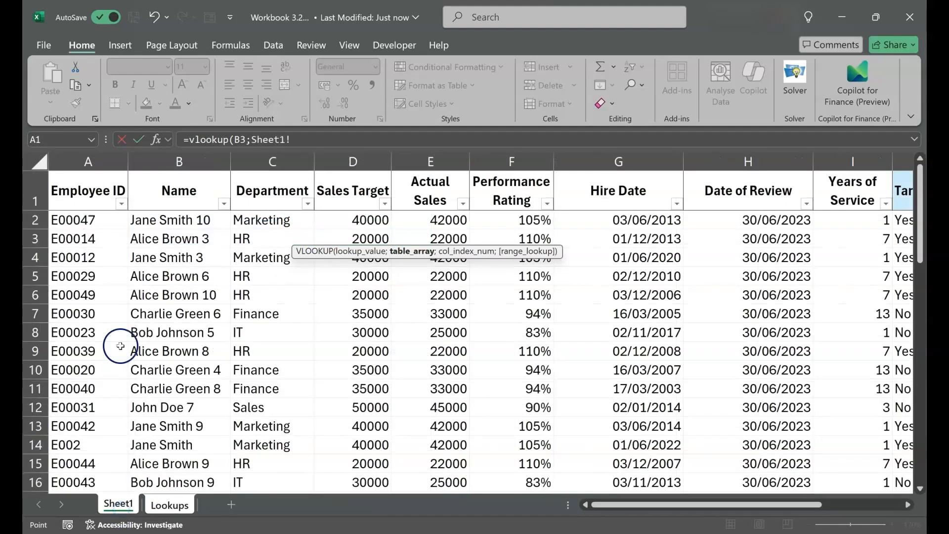
{"action": "left_click_drag", "start_coordinate": [97, 161], "coordinate": [140, 167]}
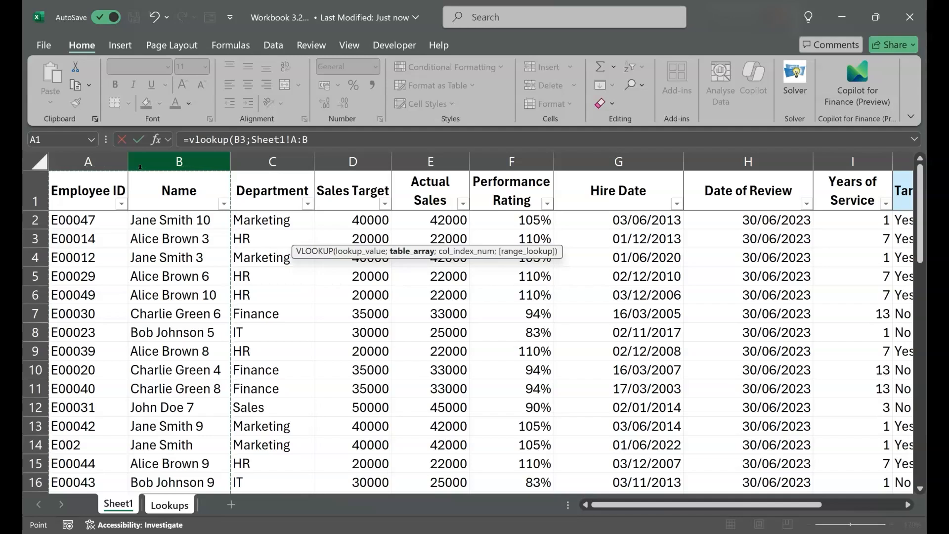
{"action": "type", "text": ";2;"}
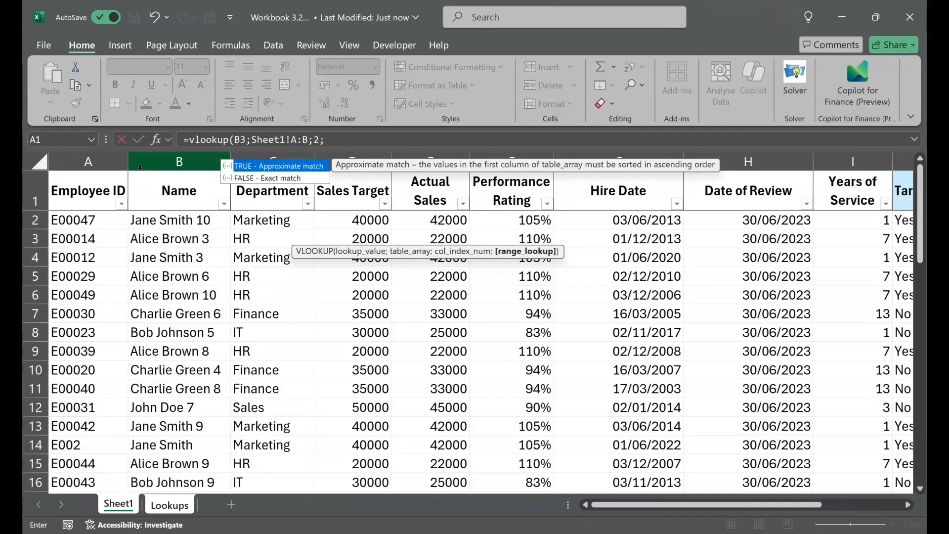
{"action": "type", "text": "false)"}
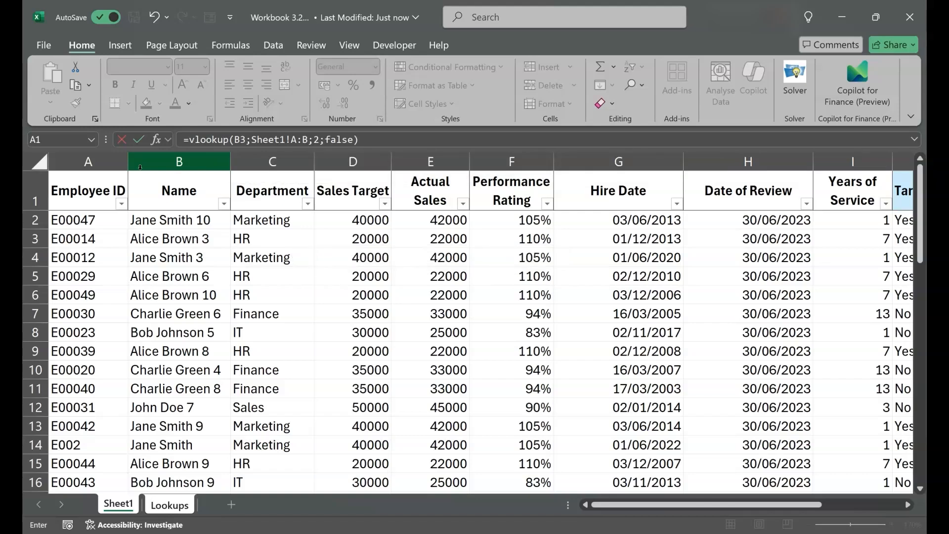
{"action": "key", "text": "Return"}
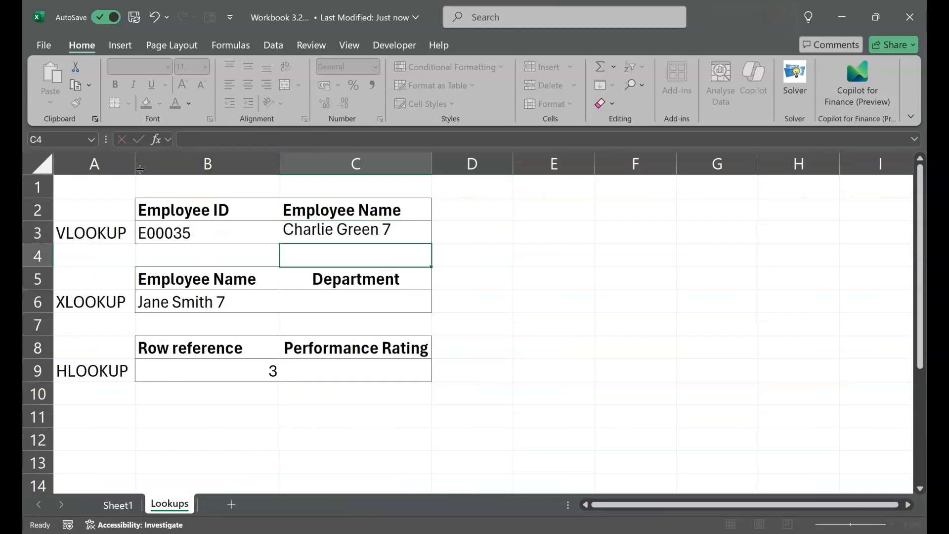
{"action": "key", "text": "Left"}
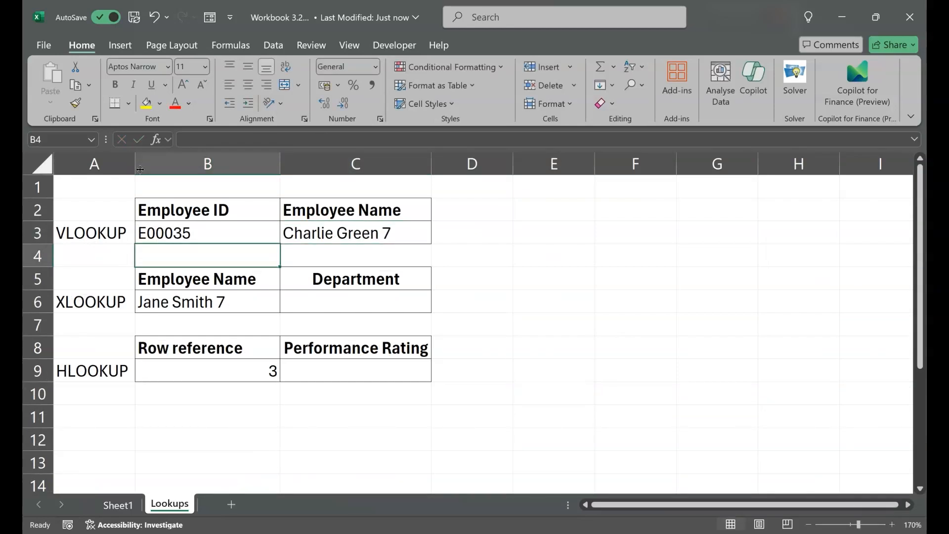
{"action": "key", "text": "Up"}
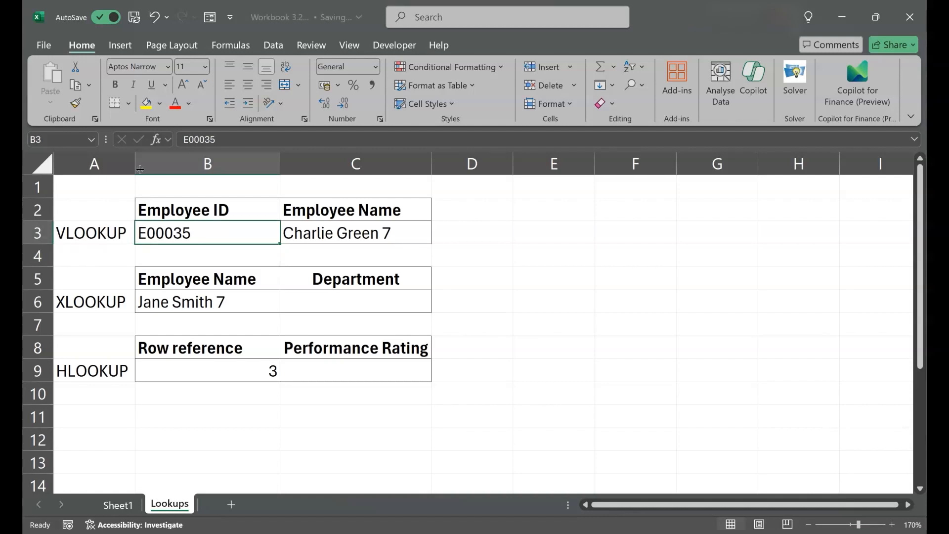
{"action": "key", "text": "Right"}
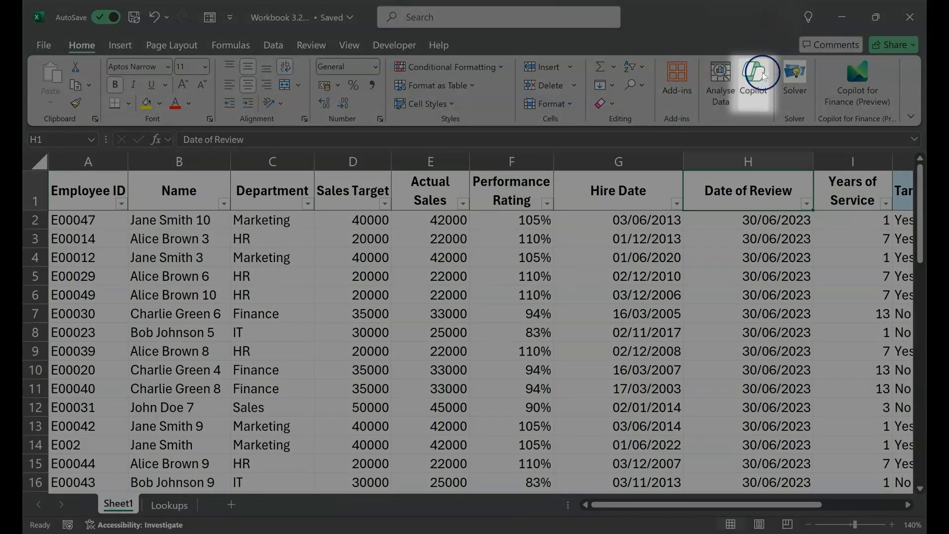
Step: Ask Copilot to return the department of a specific employee ID from the Sheet1 data
{"action": "left_click", "coordinate": [764, 76]}
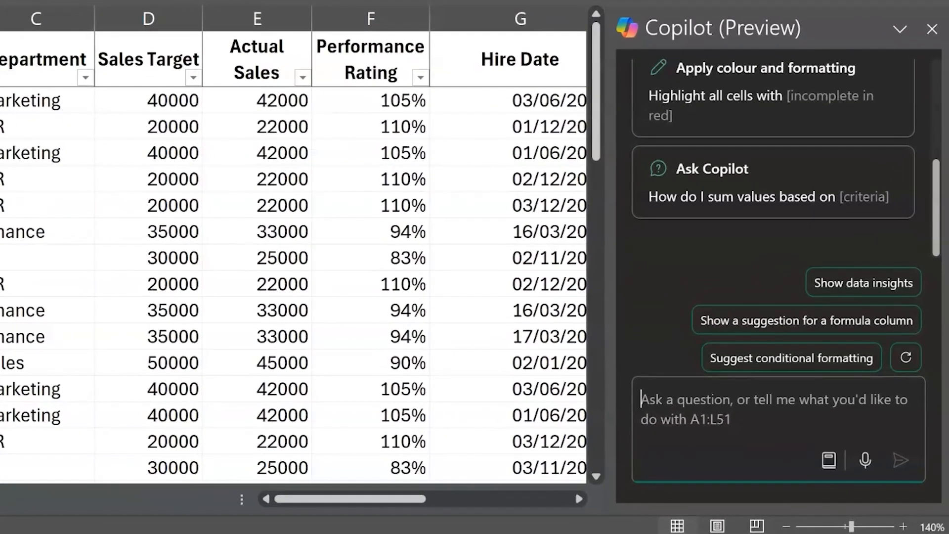
{"action": "type", "text": "Return"}
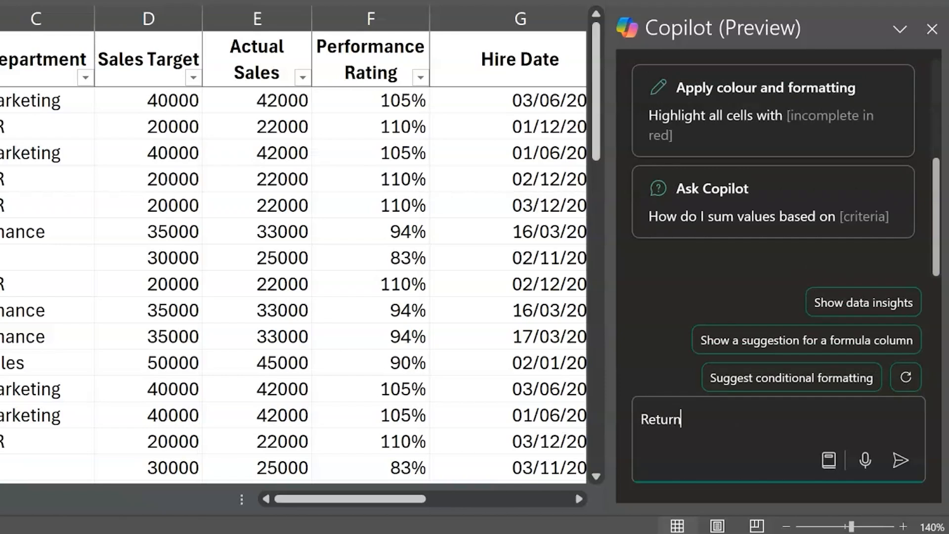
{"action": "type", "text": " the department of empl"}
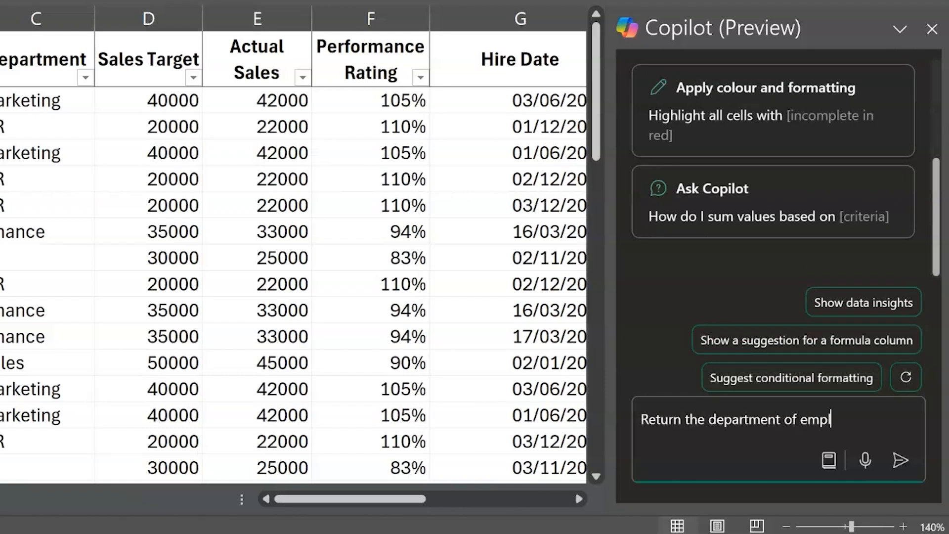
{"action": "type", "text": "oyee ID E00021"}
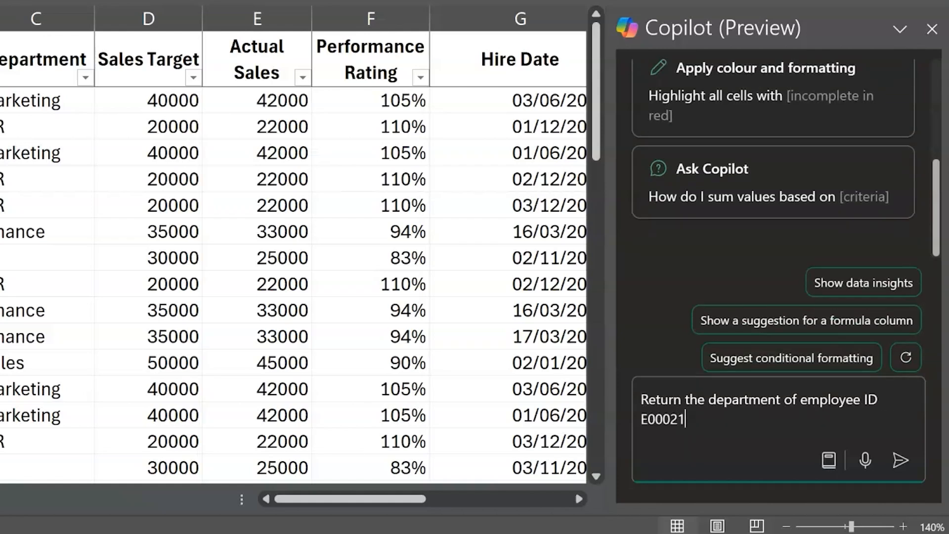
{"action": "key", "text": "Return"}
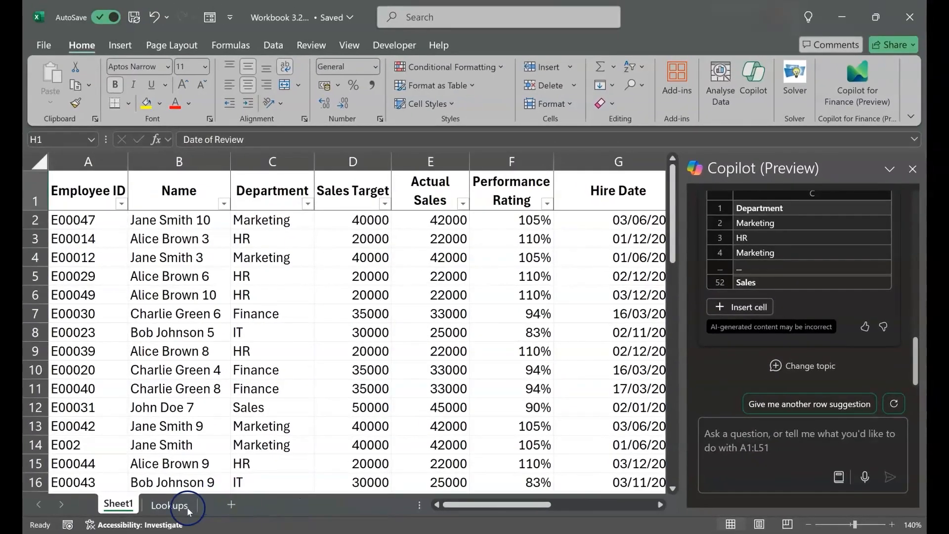
Step: On the Lookups sheet, start an XLOOKUP formula in cell C6 with B6 as the lookup value
{"action": "left_click", "coordinate": [170, 505]}
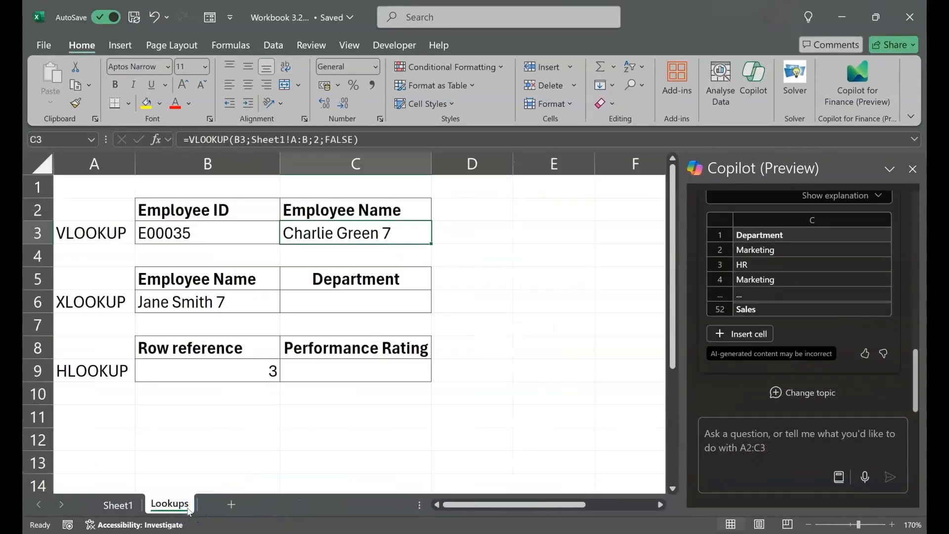
{"action": "left_click", "coordinate": [119, 303]}
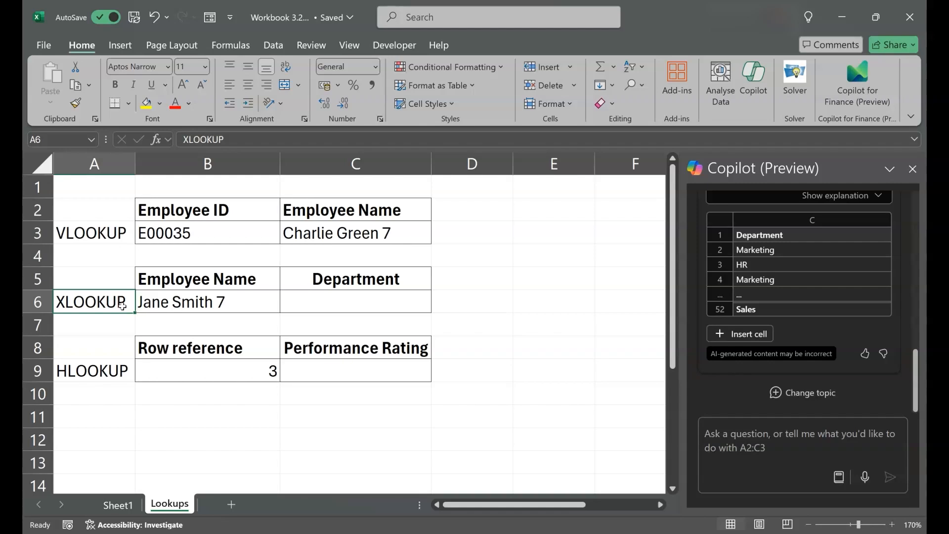
{"action": "key", "text": "Right"}
{"action": "key", "text": "Right"}
{"action": "type", "text": "="}
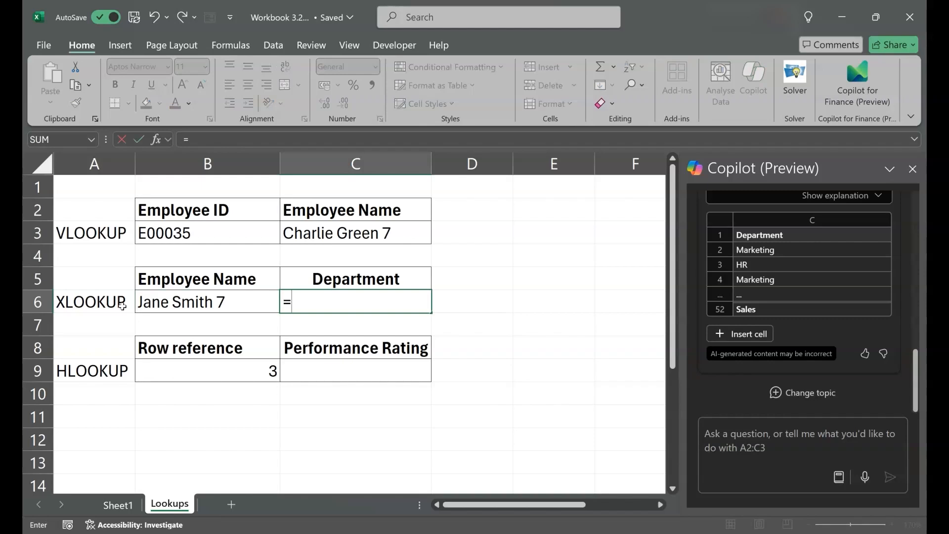
{"action": "type", "text": "xlook"}
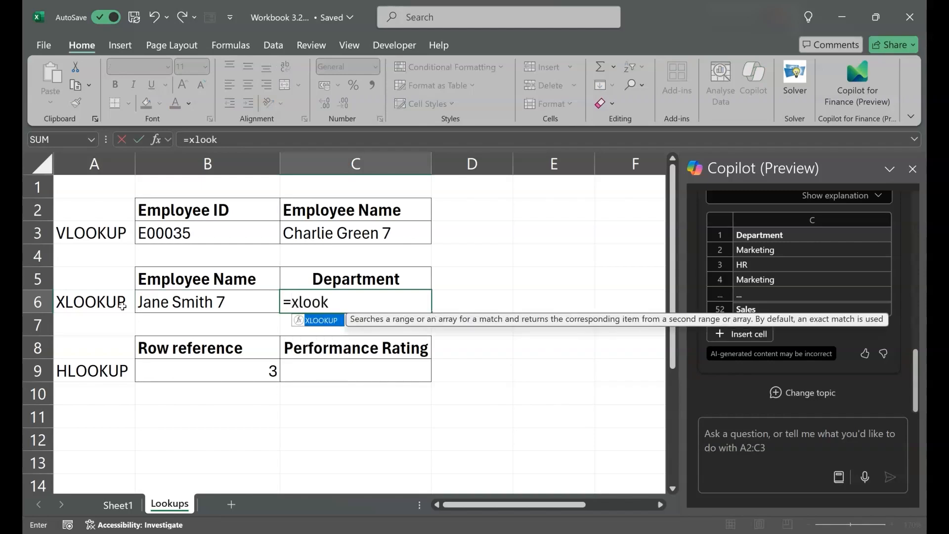
{"action": "type", "text": "up("}
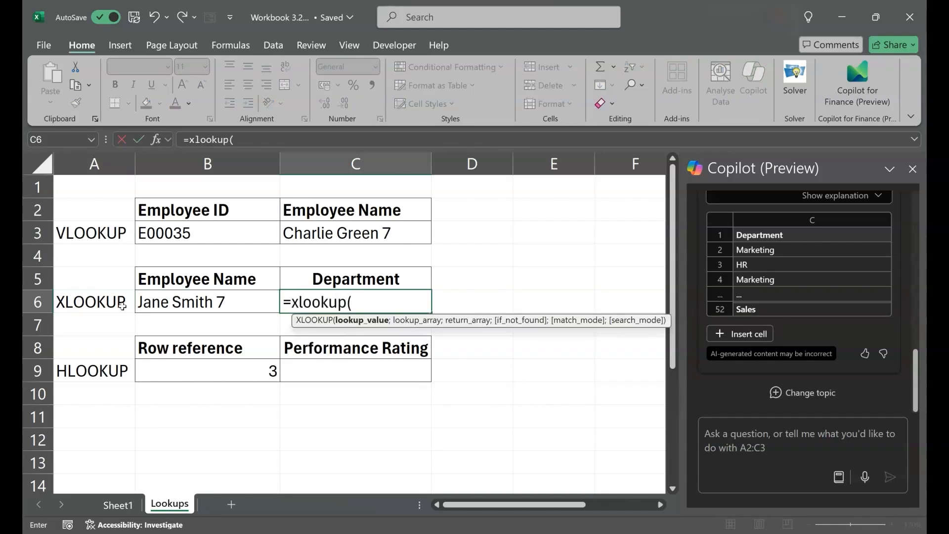
{"action": "left_click", "coordinate": [168, 294]}
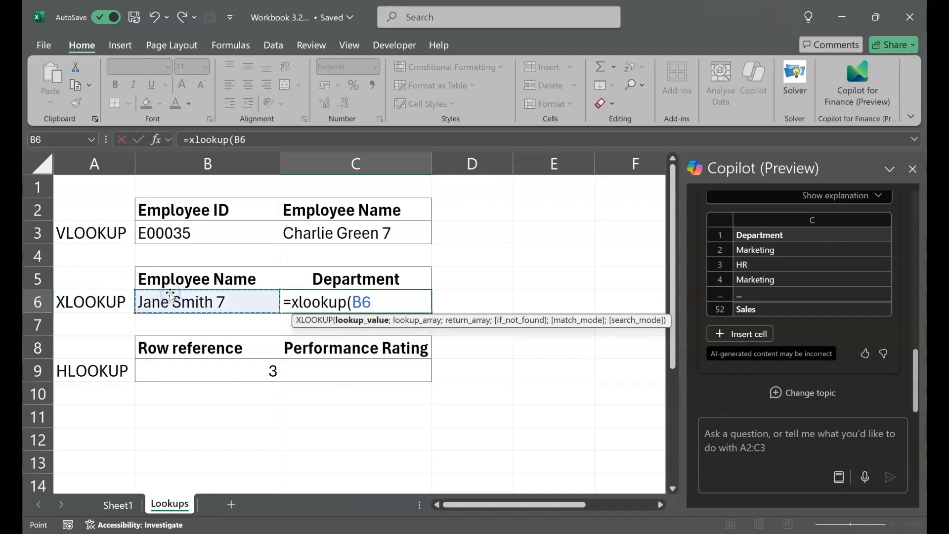
{"action": "type", "text": ";"}
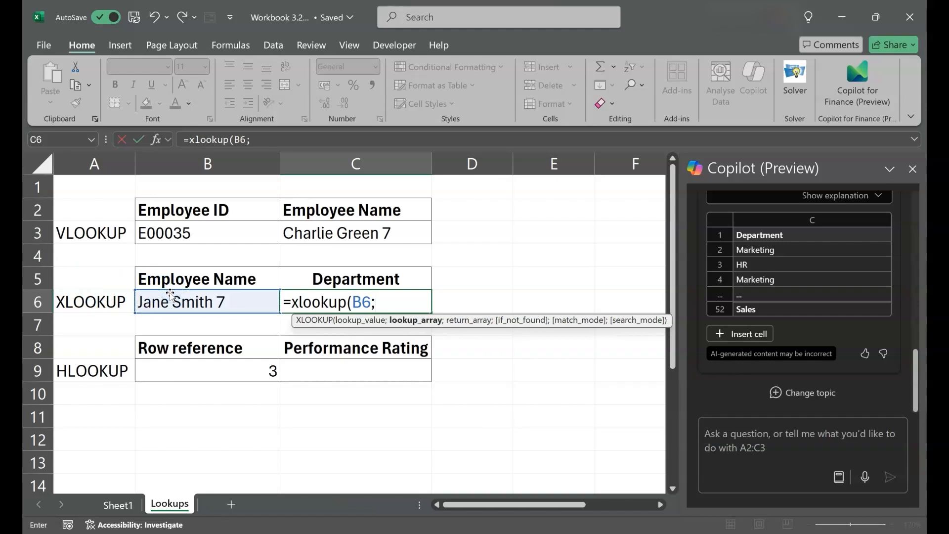
Step: Complete the XLOOKUP formula in C6 with Sheet1 column B as lookup array and column C as return array
{"action": "left_click", "coordinate": [129, 503]}
{"action": "left_click", "coordinate": [194, 161]}
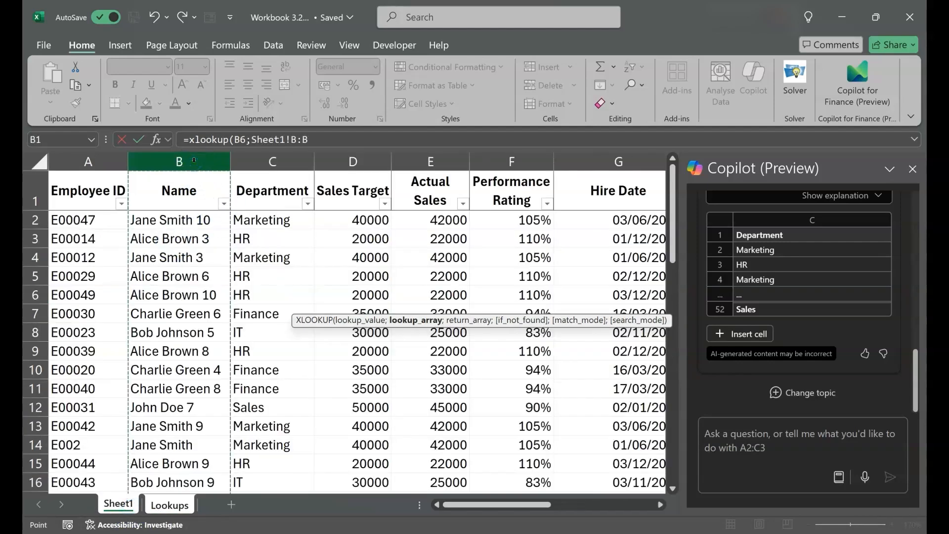
{"action": "type", "text": ";"}
{"action": "left_click", "coordinate": [271, 161]}
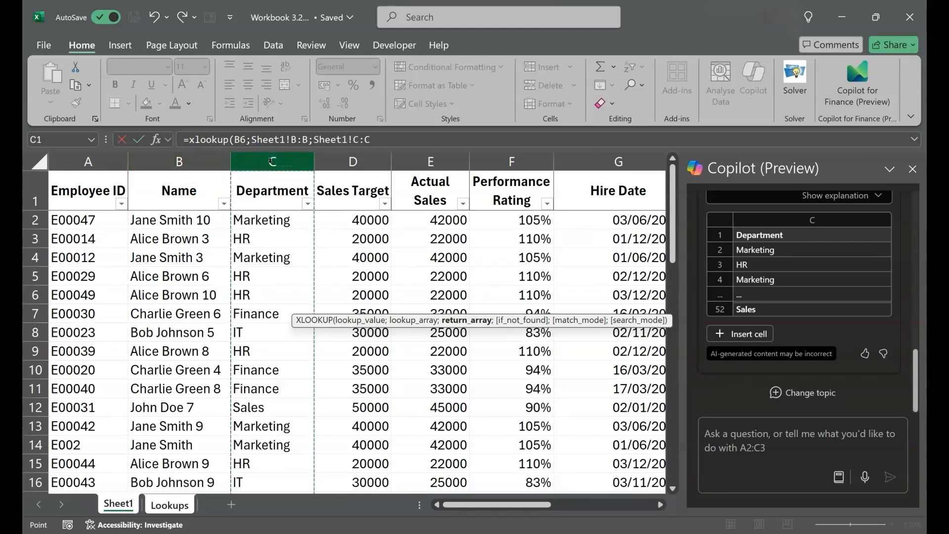
{"action": "type", "text": ")"}
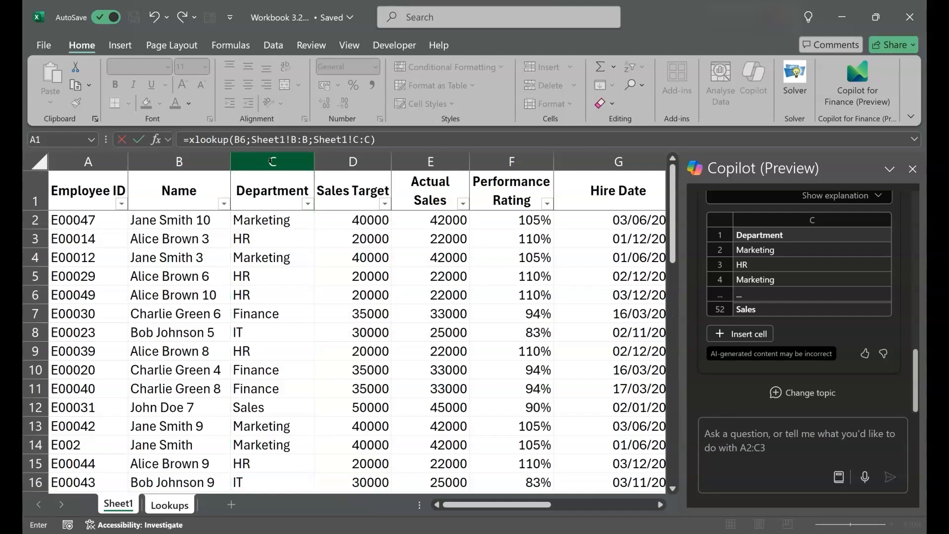
{"action": "key", "text": "Return"}
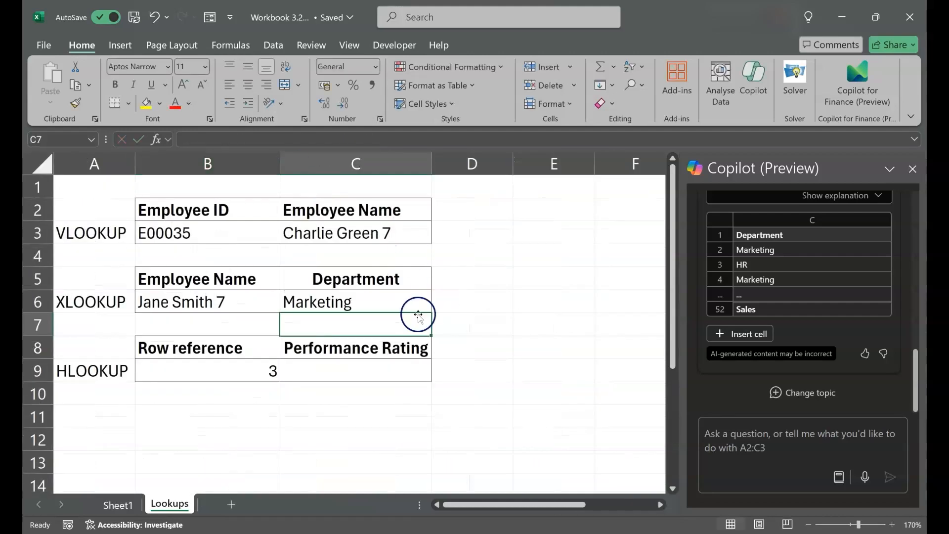
Step: From Sheet1, ask Copilot in which department the employee named in the XLOOKUP example works
{"action": "left_click", "coordinate": [119, 504]}
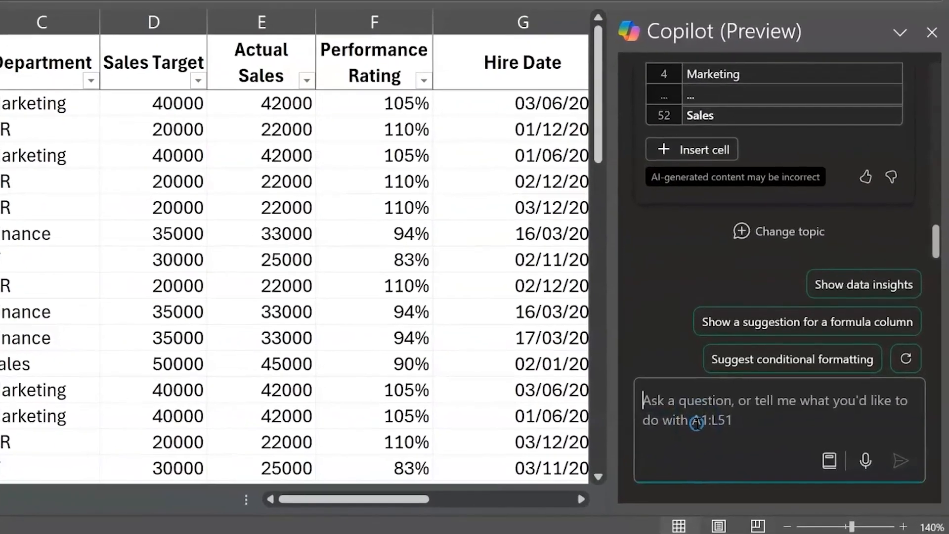
{"action": "left_click", "coordinate": [744, 451]}
{"action": "type", "text": "in which de"}
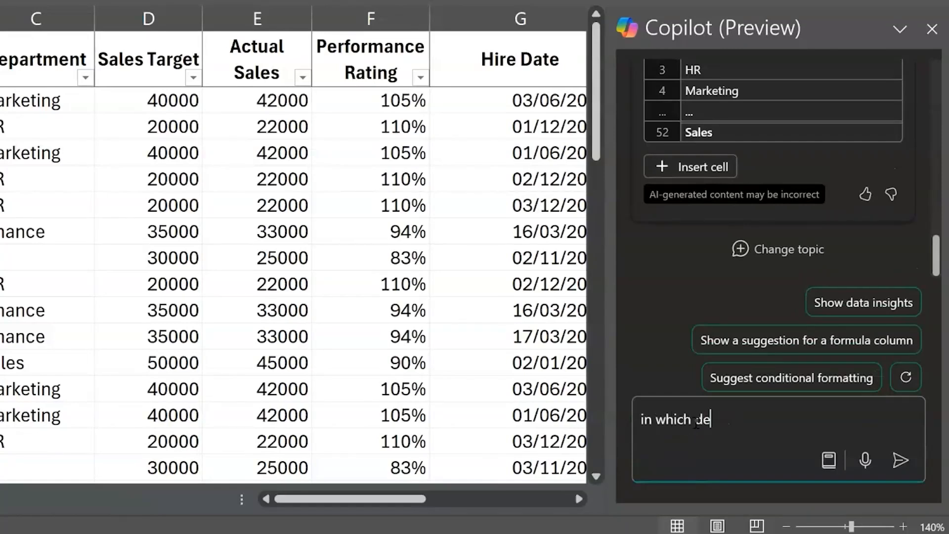
{"action": "type", "text": "partment does "}
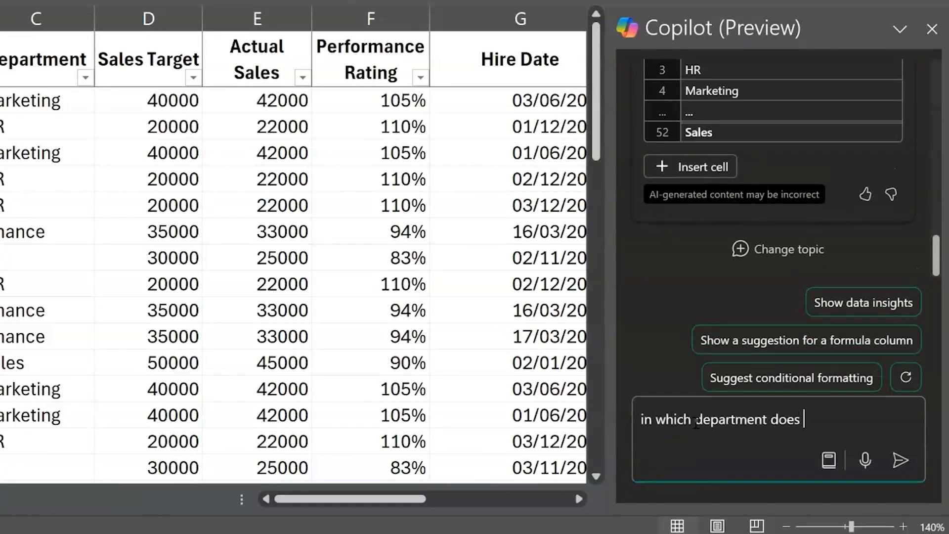
{"action": "type", "text": "Jane smith 7 work"}
{"action": "key", "text": "Return"}
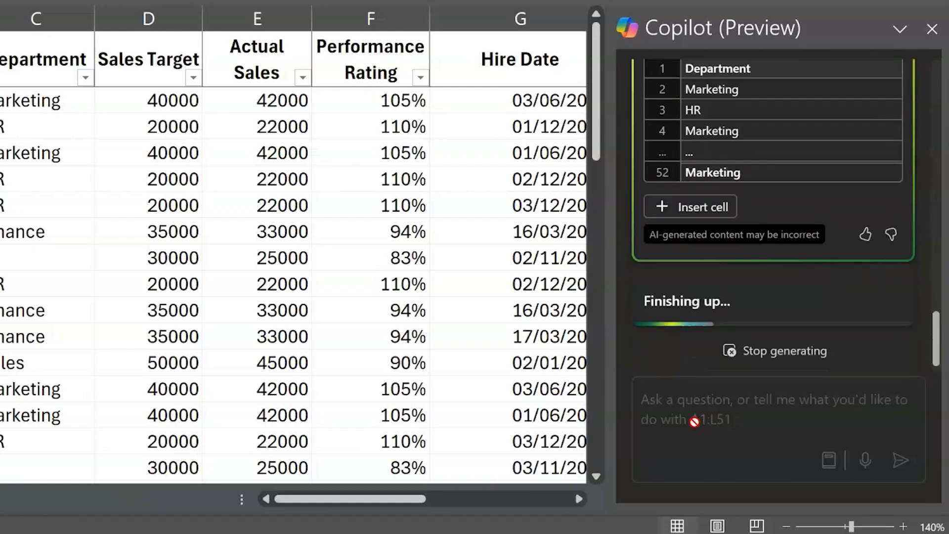
{"action": "left_click", "coordinate": [695, 422]}
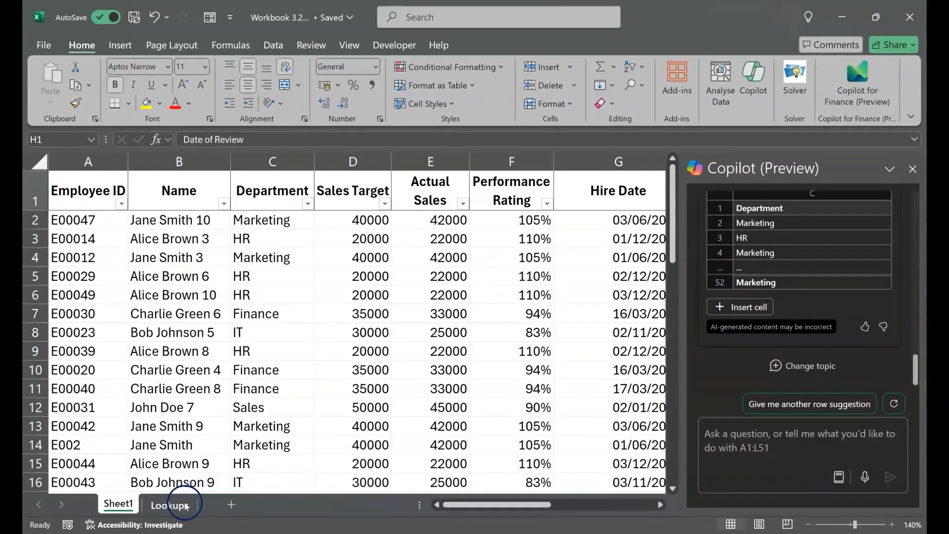
Step: Return to the Lookups sheet and select the VLOOKUP label in cell A3
{"action": "left_click", "coordinate": [185, 505]}
{"action": "left_click", "coordinate": [111, 230]}
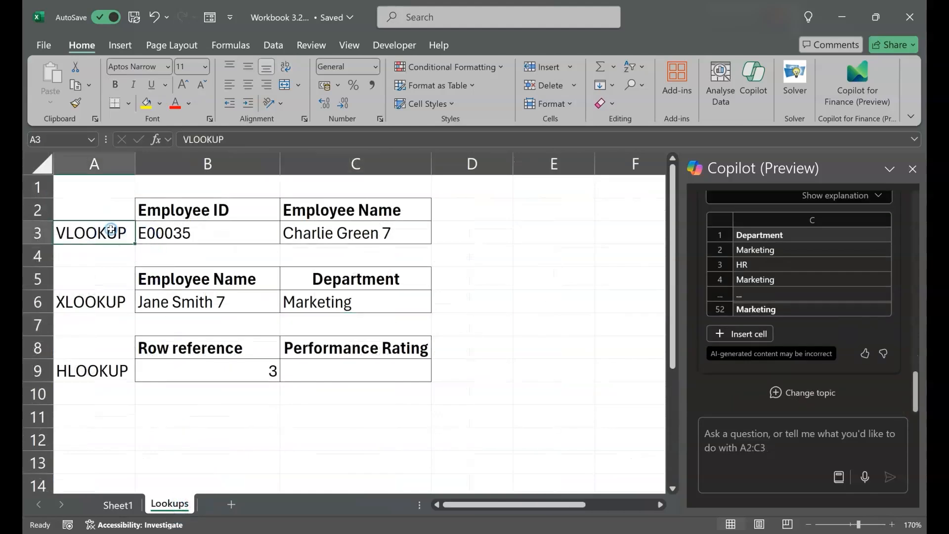
Step: Start an HLOOKUP formula in cell C9 of the Lookups sheet with the Performance Rating header C8 as lookup value
{"action": "key", "text": "Down"}
{"action": "key", "text": "Down"}
{"action": "key", "text": "Down"}
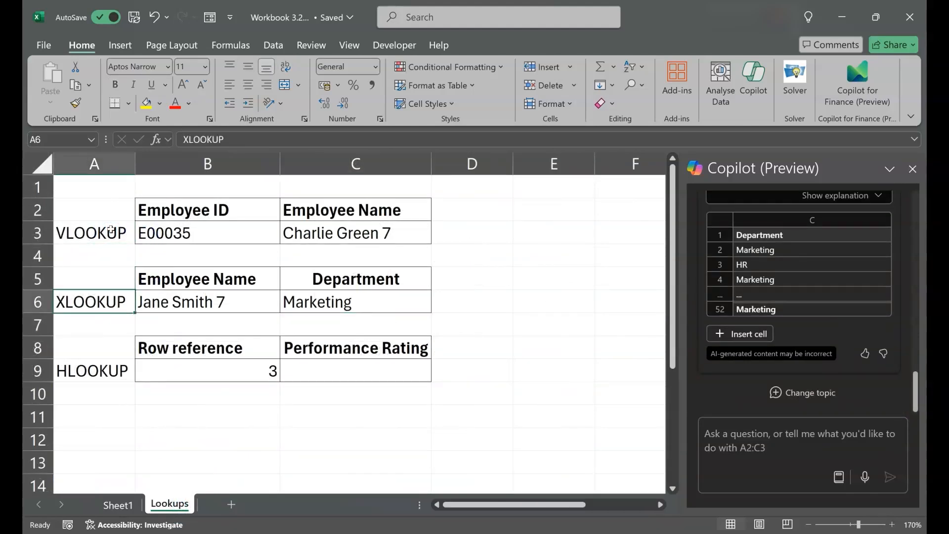
{"action": "key", "text": "Down"}
{"action": "key", "text": "Down"}
{"action": "key", "text": "Down"}
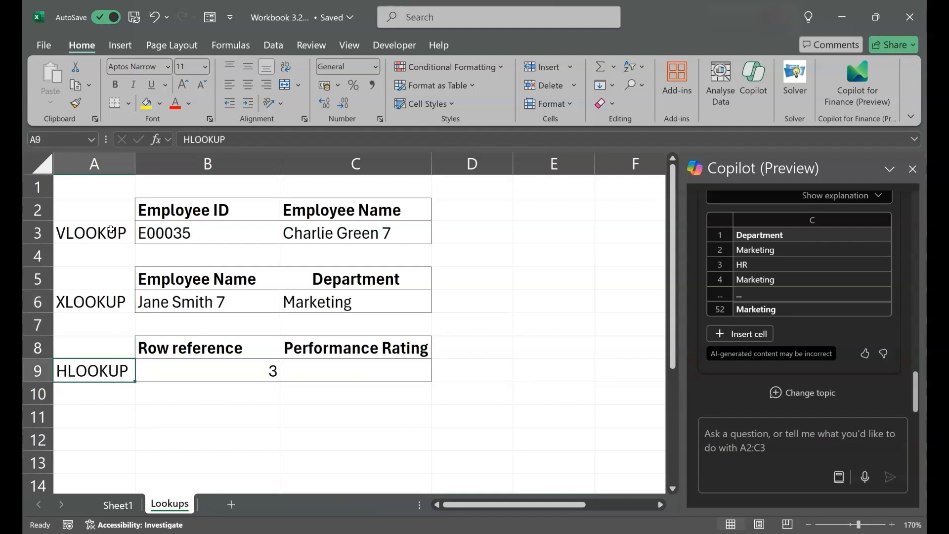
{"action": "key", "text": "Right"}
{"action": "key", "text": "Right"}
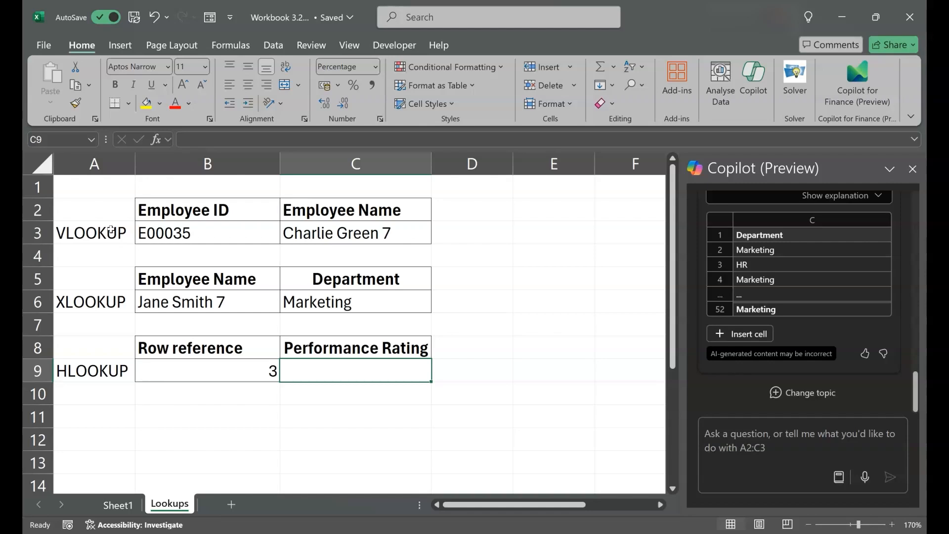
{"action": "type", "text": "=hlo"}
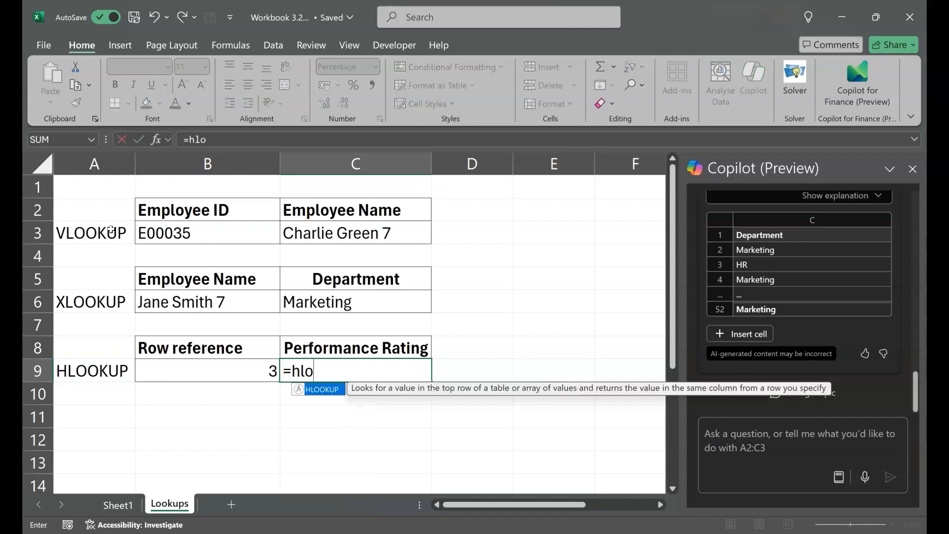
{"action": "type", "text": "okup("}
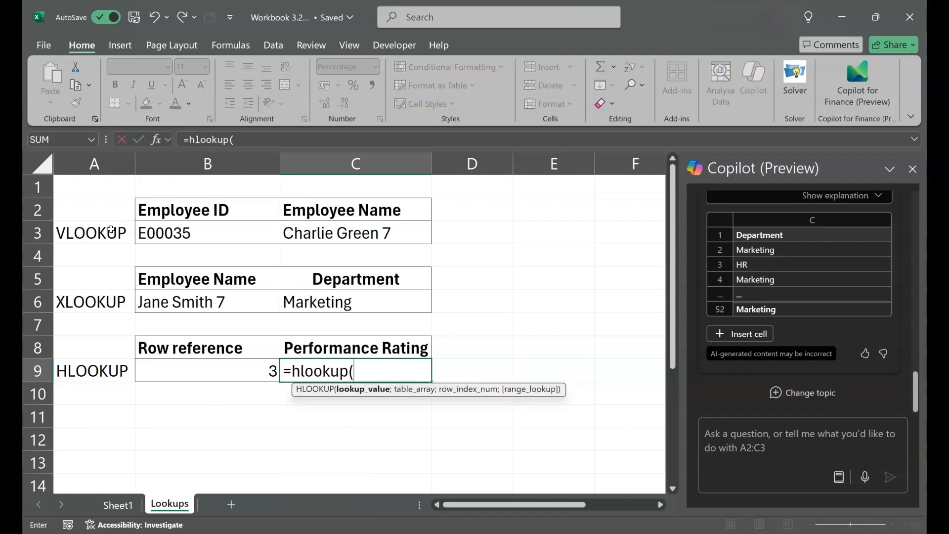
{"action": "left_click", "coordinate": [348, 346]}
{"action": "type", "text": ";"}
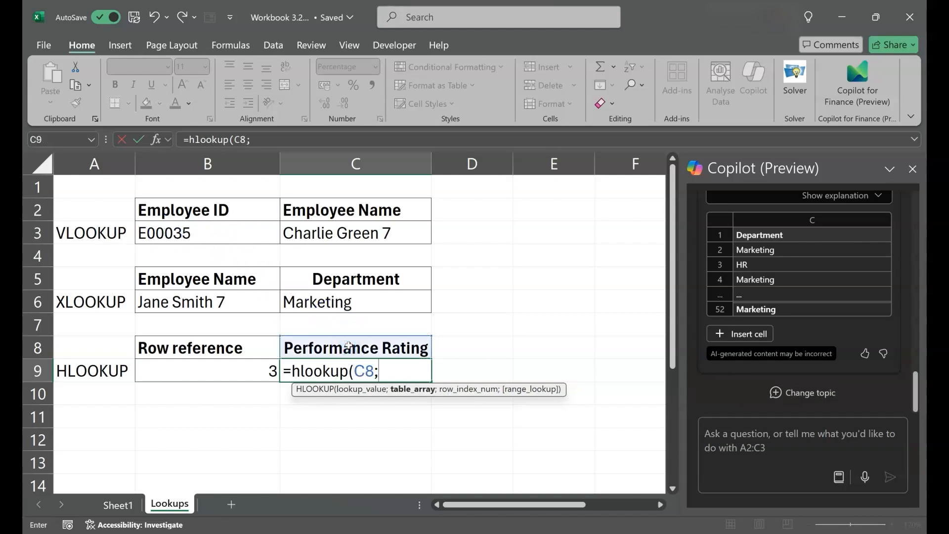
Step: Set the HLOOKUP table array to the whole employee table, Sheet1!A1:L51
{"action": "left_click", "coordinate": [121, 504]}
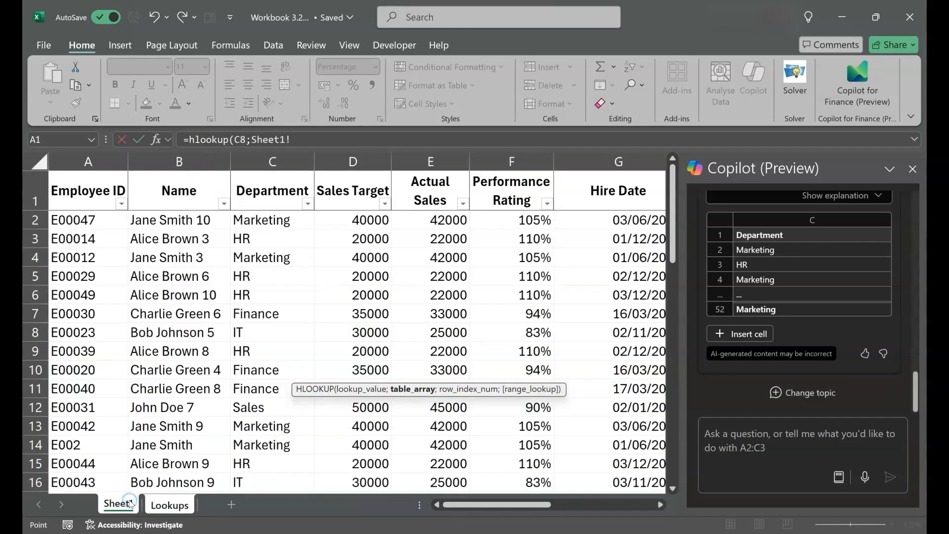
{"action": "left_click", "coordinate": [80, 195]}
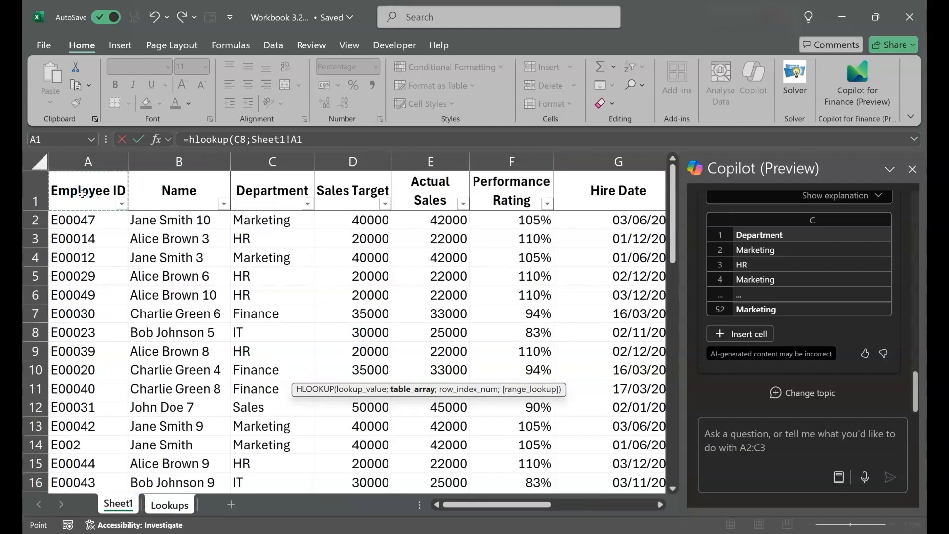
{"action": "key", "text": "ctrl+shift+Right"}
{"action": "key", "text": "ctrl+shift+Down"}
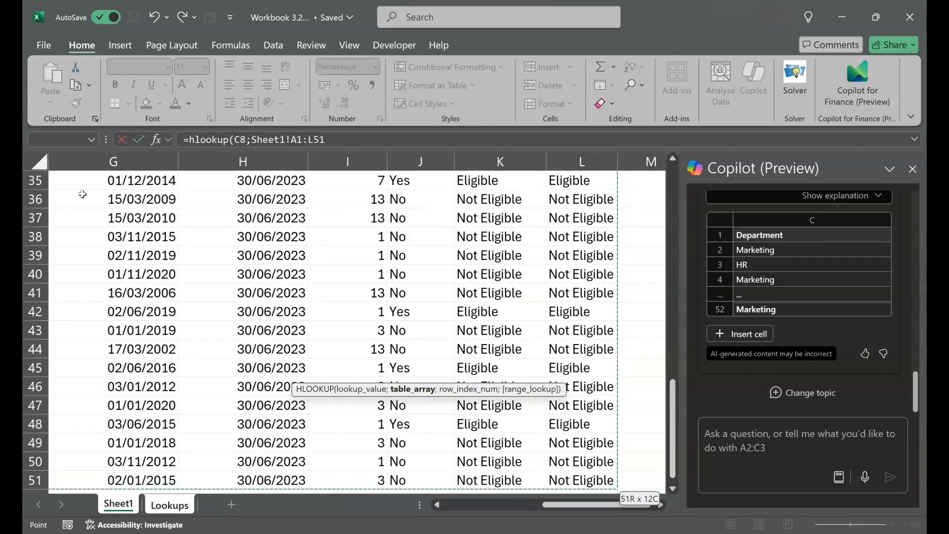
{"action": "type", "text": ";"}
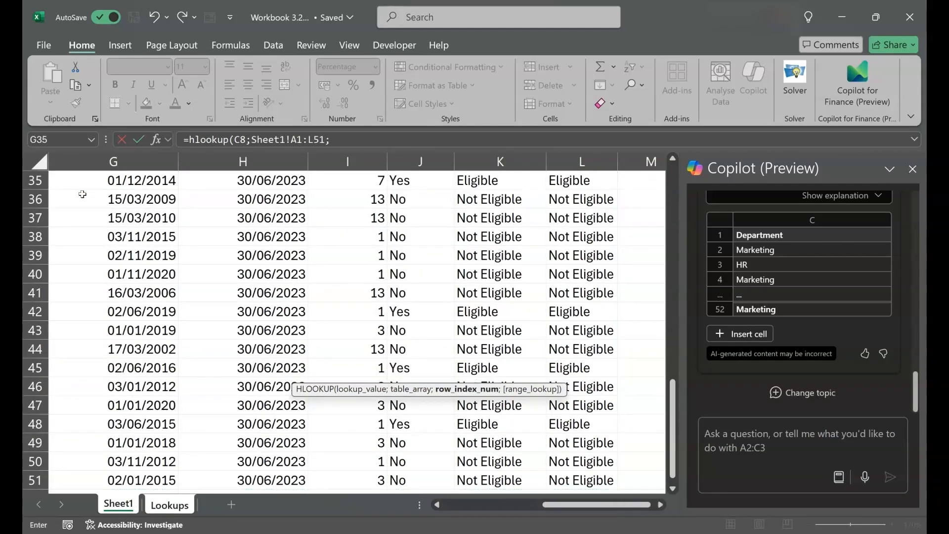
Step: Complete the HLOOKUP formula in C9 with Lookups!B9 as row index and FALSE for an exact match
{"action": "left_click", "coordinate": [183, 505]}
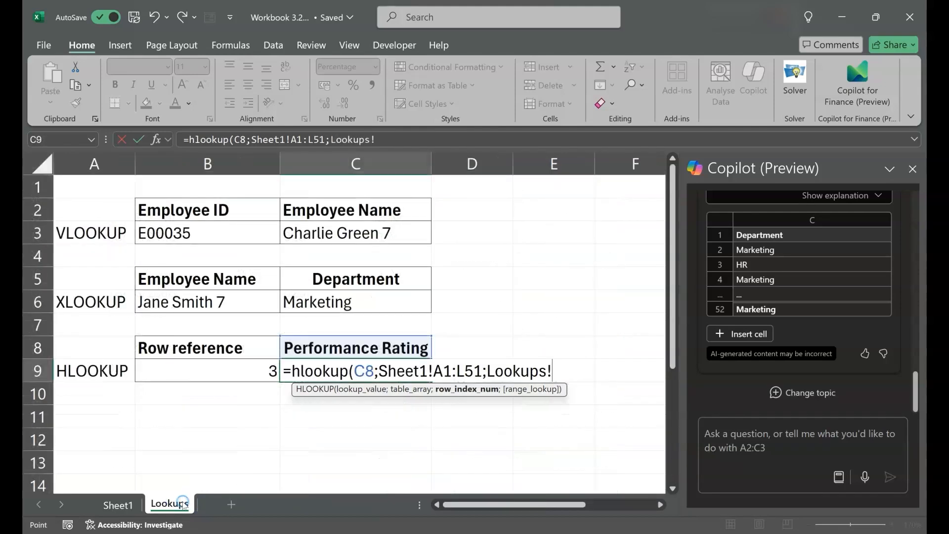
{"action": "left_click", "coordinate": [253, 371]}
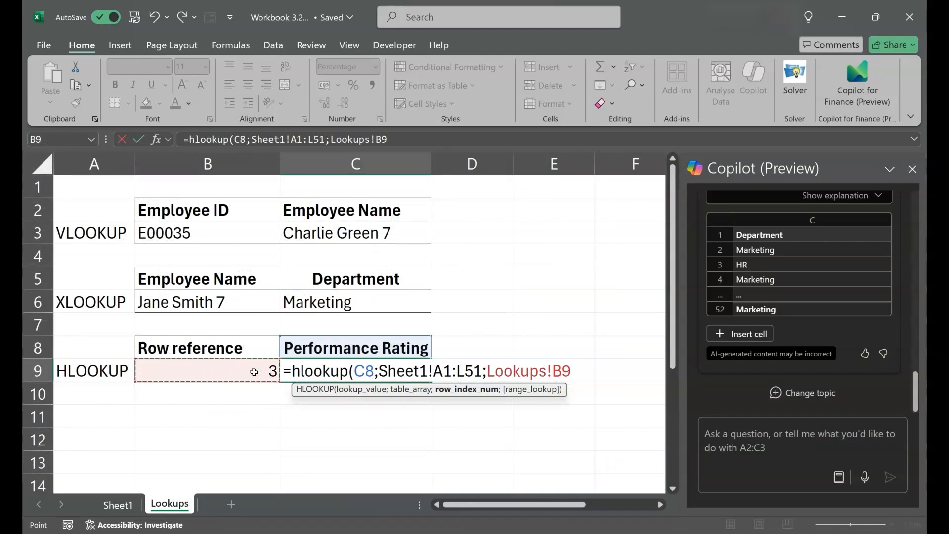
{"action": "type", "text": ";"}
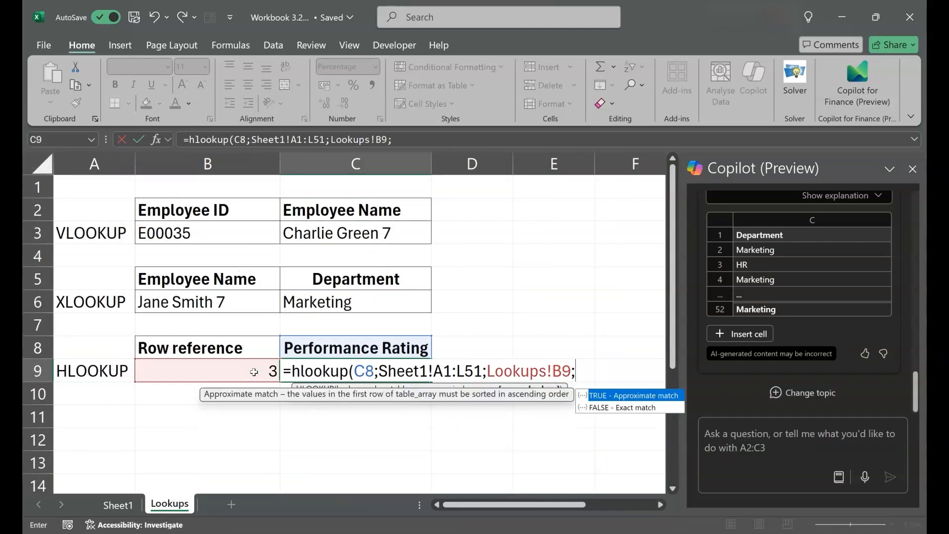
{"action": "type", "text": "false)"}
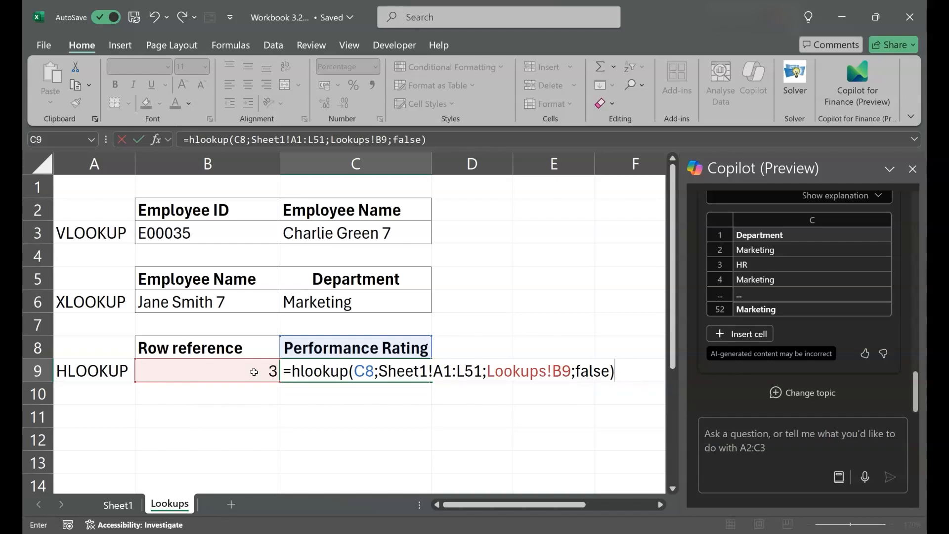
{"action": "key", "text": "Return"}
{"action": "key", "text": "Up"}
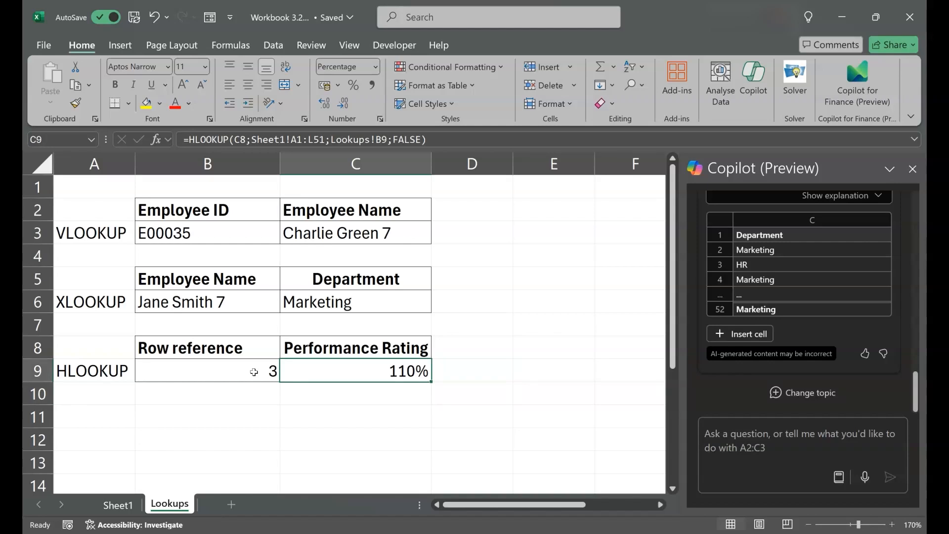
Step: From Sheet1, ask Copilot to look up a named employee's employee ID and check if her target is met
{"action": "left_click", "coordinate": [95, 304]}
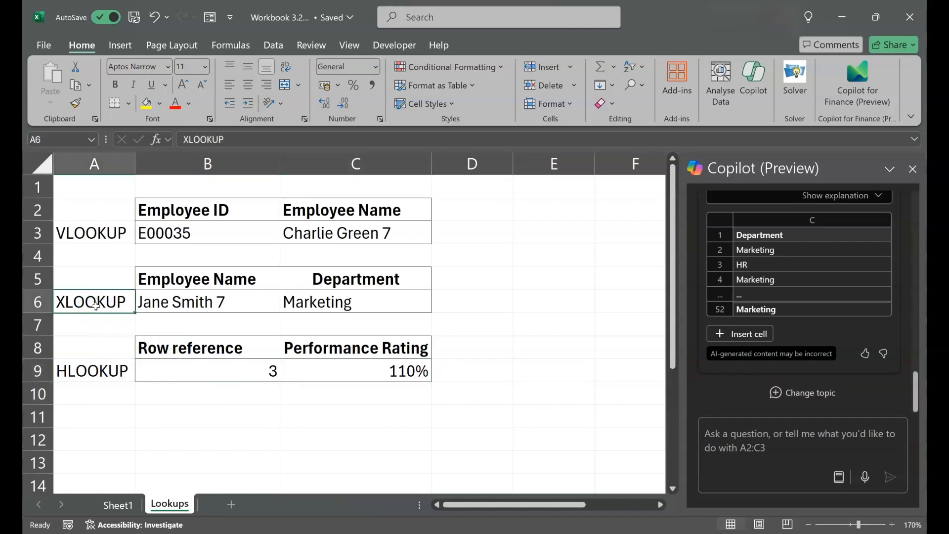
{"action": "left_click", "coordinate": [119, 504]}
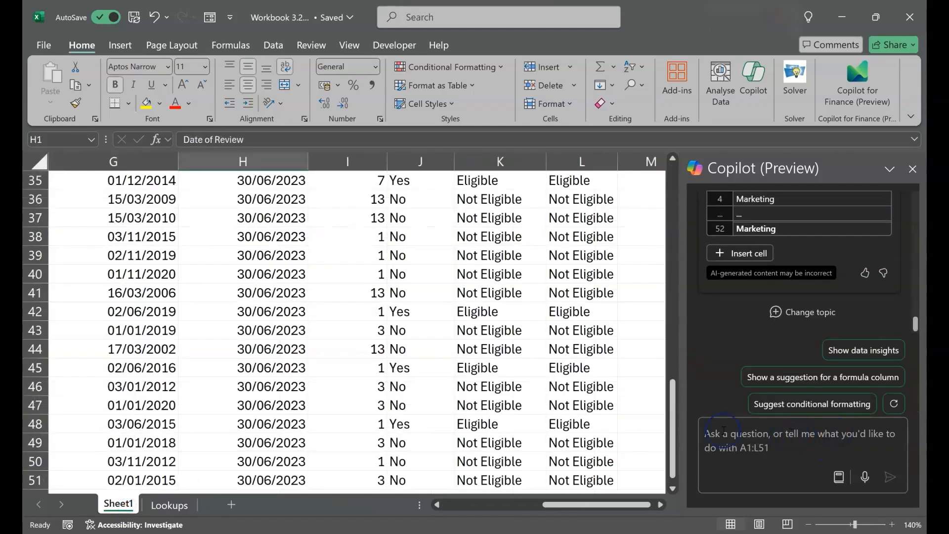
{"action": "scroll", "coordinate": [489, 432], "scroll_direction": "up", "scroll_amount": 11}
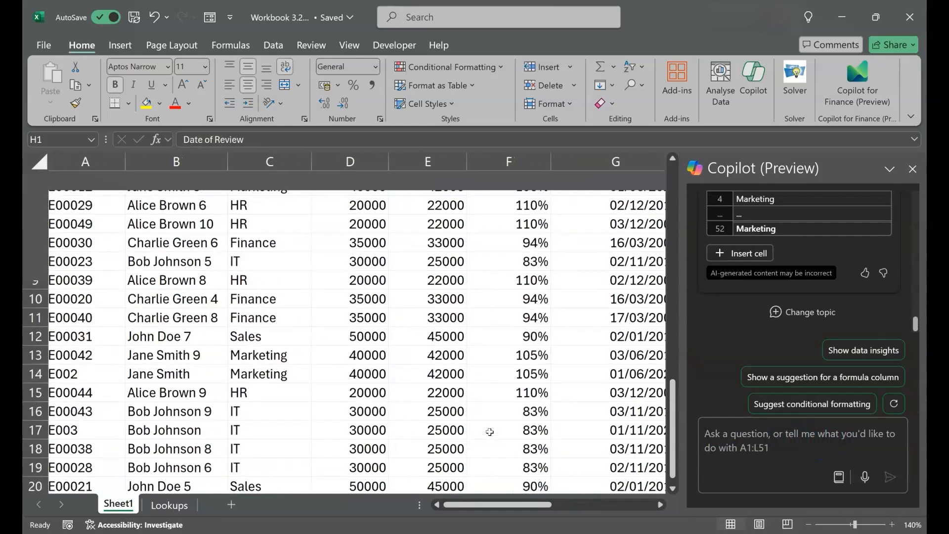
{"action": "left_click", "coordinate": [817, 440]}
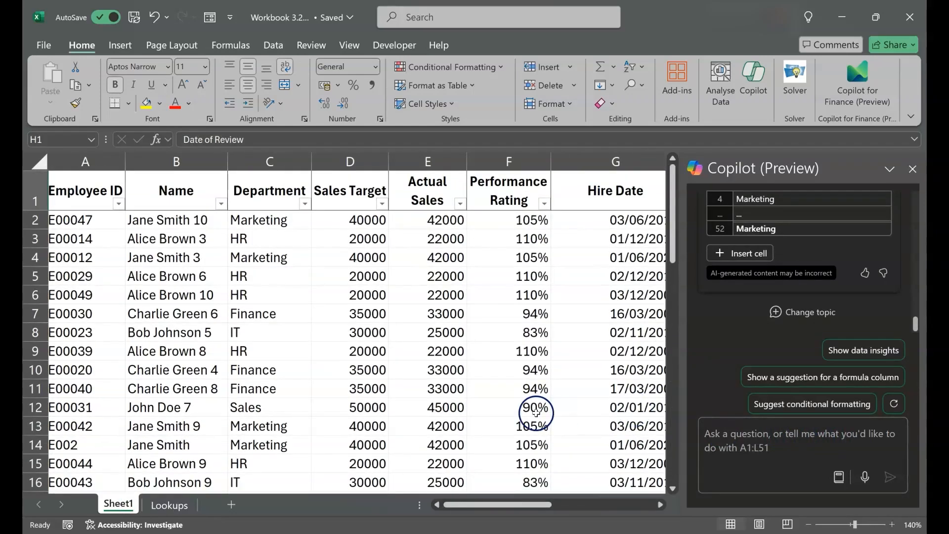
{"action": "left_click", "coordinate": [781, 432]}
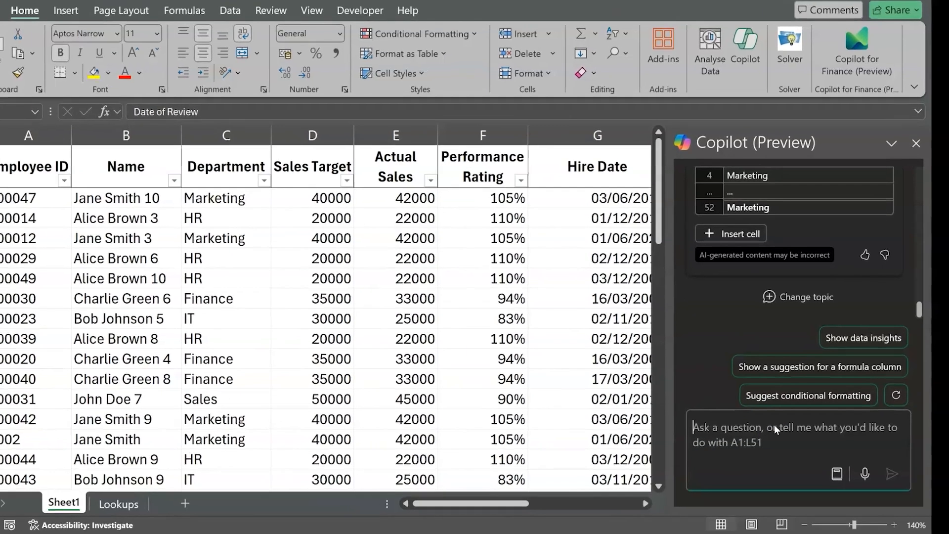
{"action": "type", "text": "Lookup the emp"}
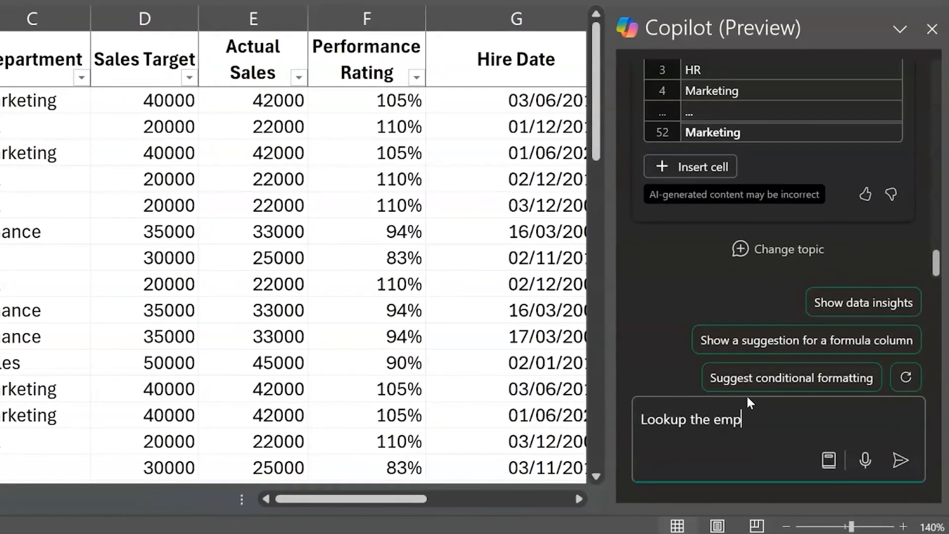
{"action": "type", "text": "loyee ID of "}
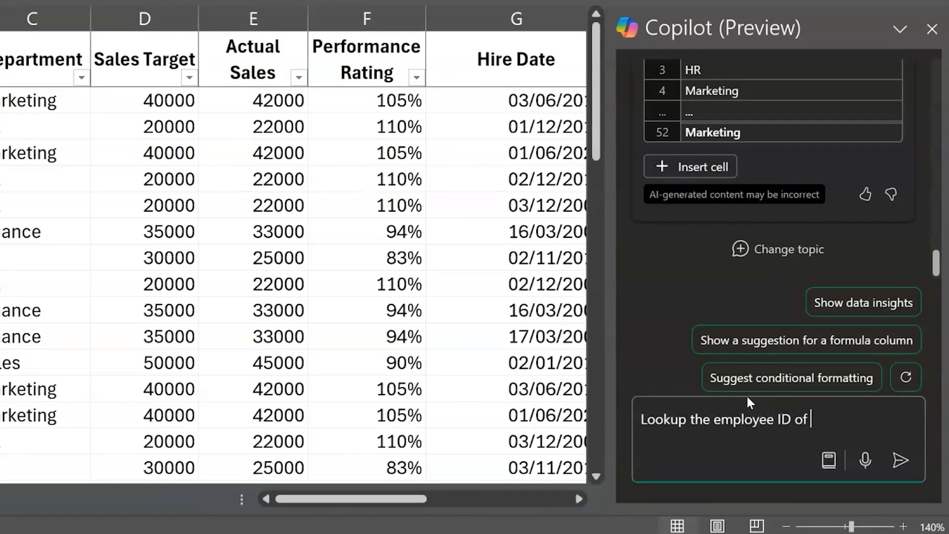
{"action": "type", "text": "Jane SMith "}
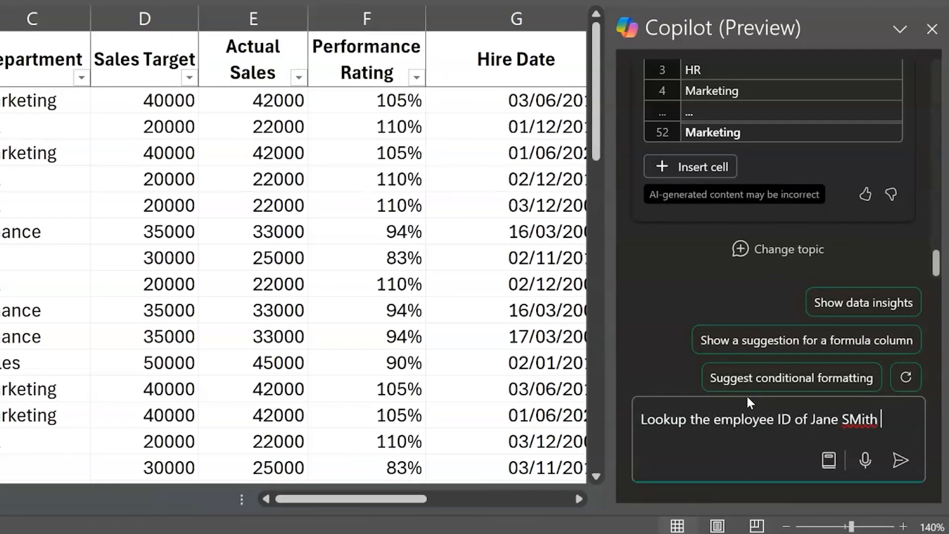
{"action": "type", "text": "4 and check if "}
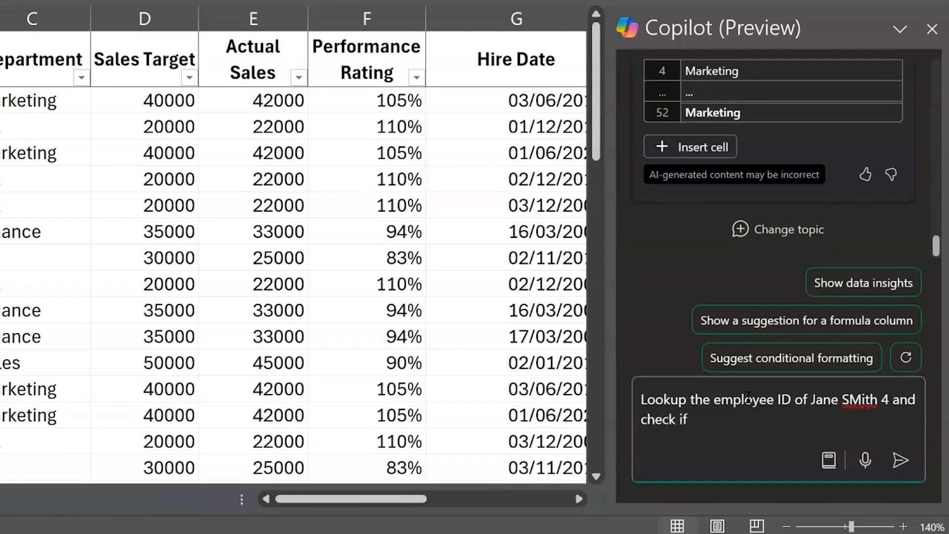
{"action": "type", "text": "her target is met"}
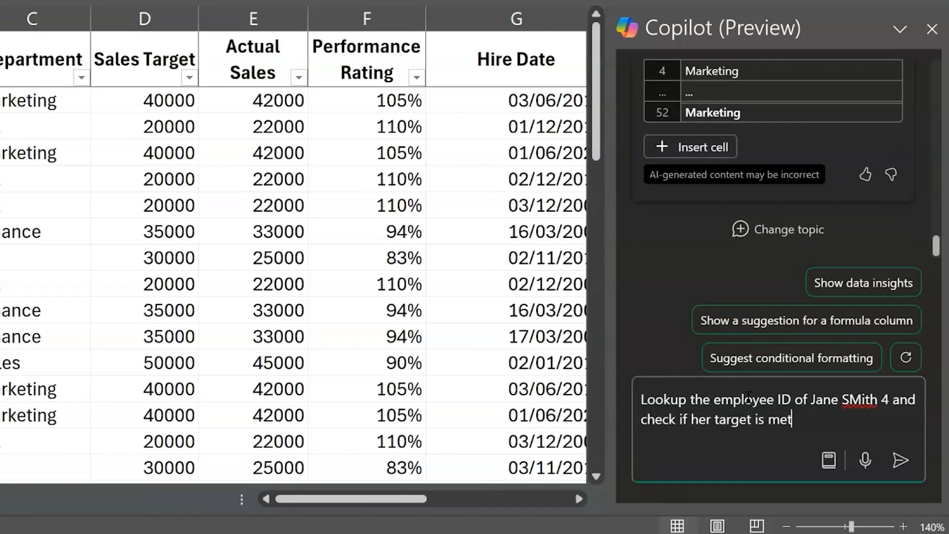
{"action": "key", "text": "Return"}
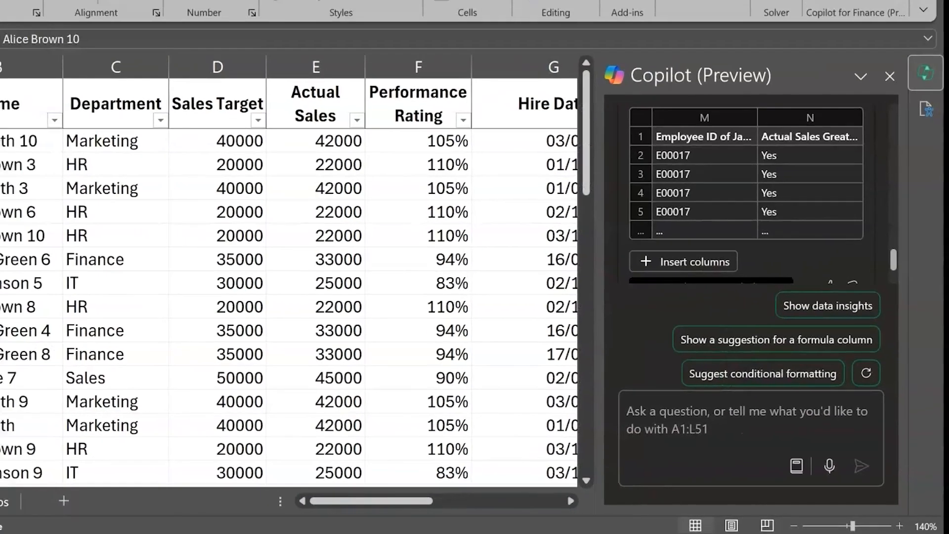